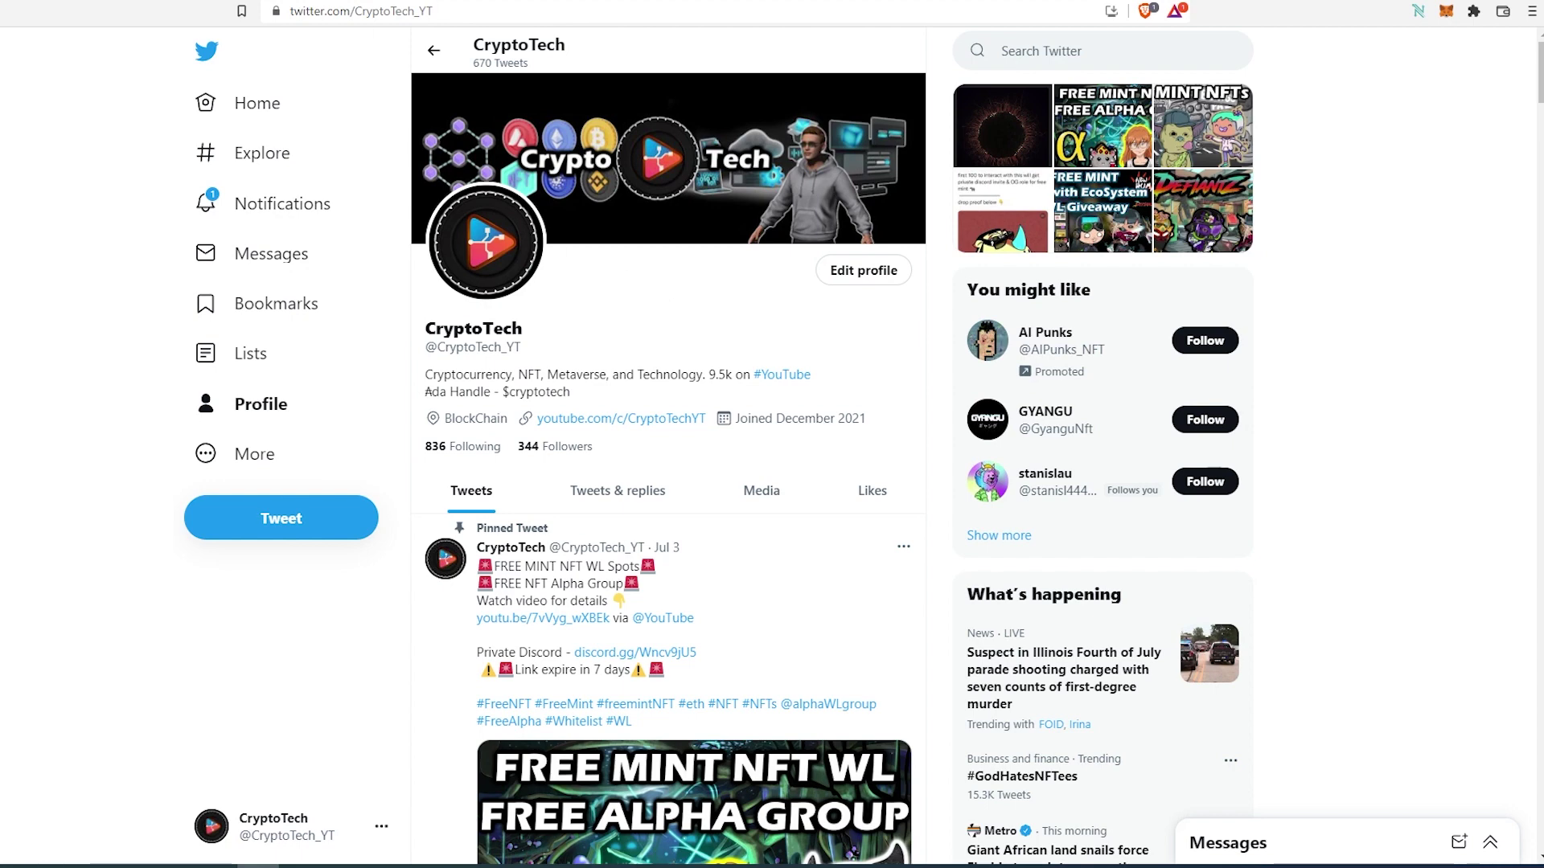
Go from the VKNGZ free mint tweet to its OpenSea collection, then to Etherscan.
{"action": "left_click", "coordinate": [222, 14]}
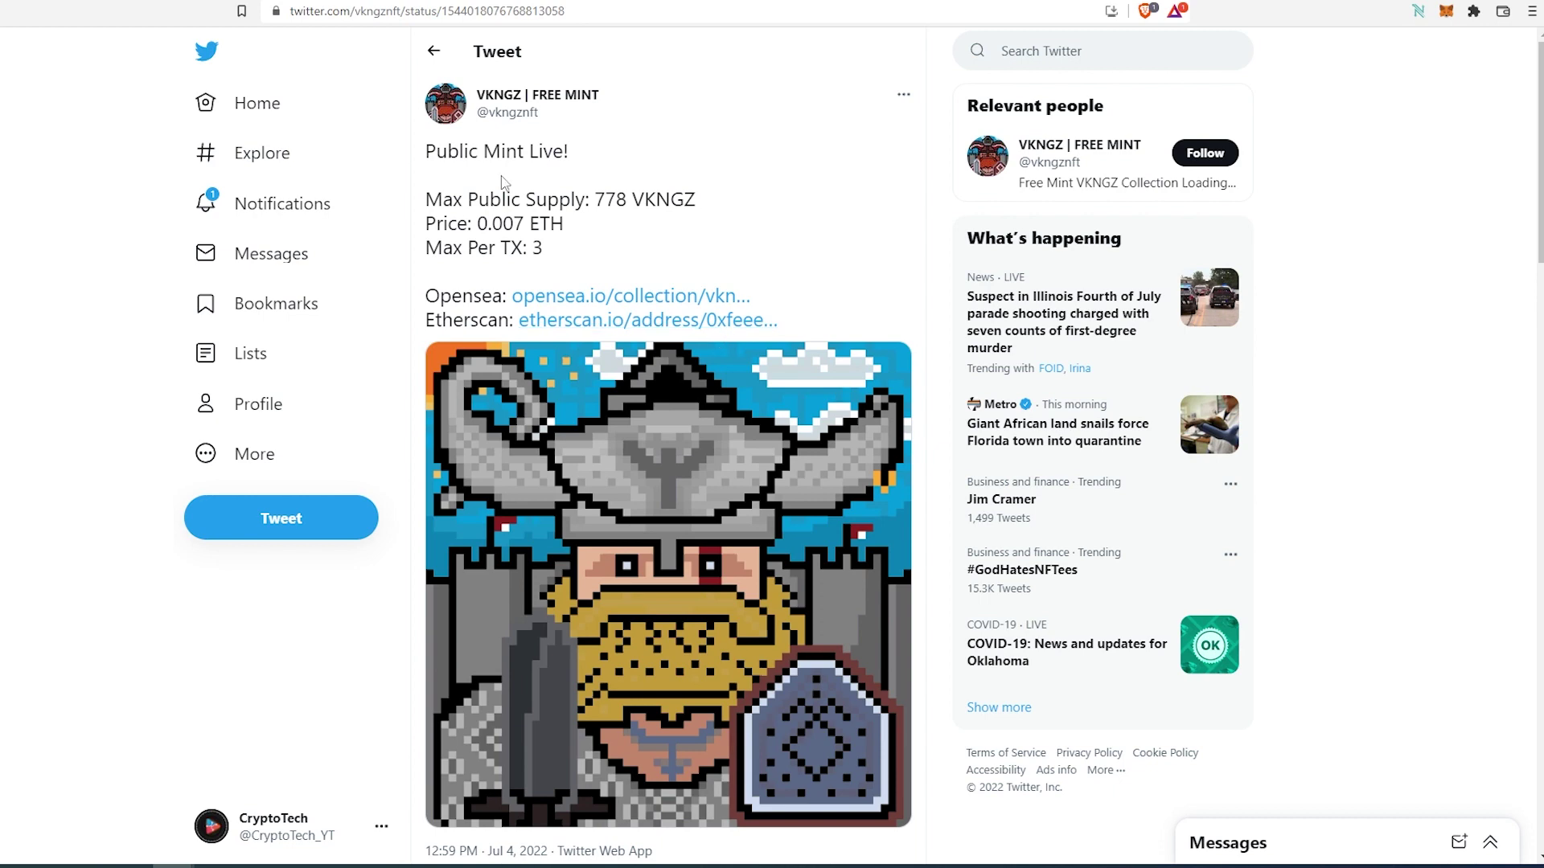
{"action": "left_click", "coordinate": [438, 2]}
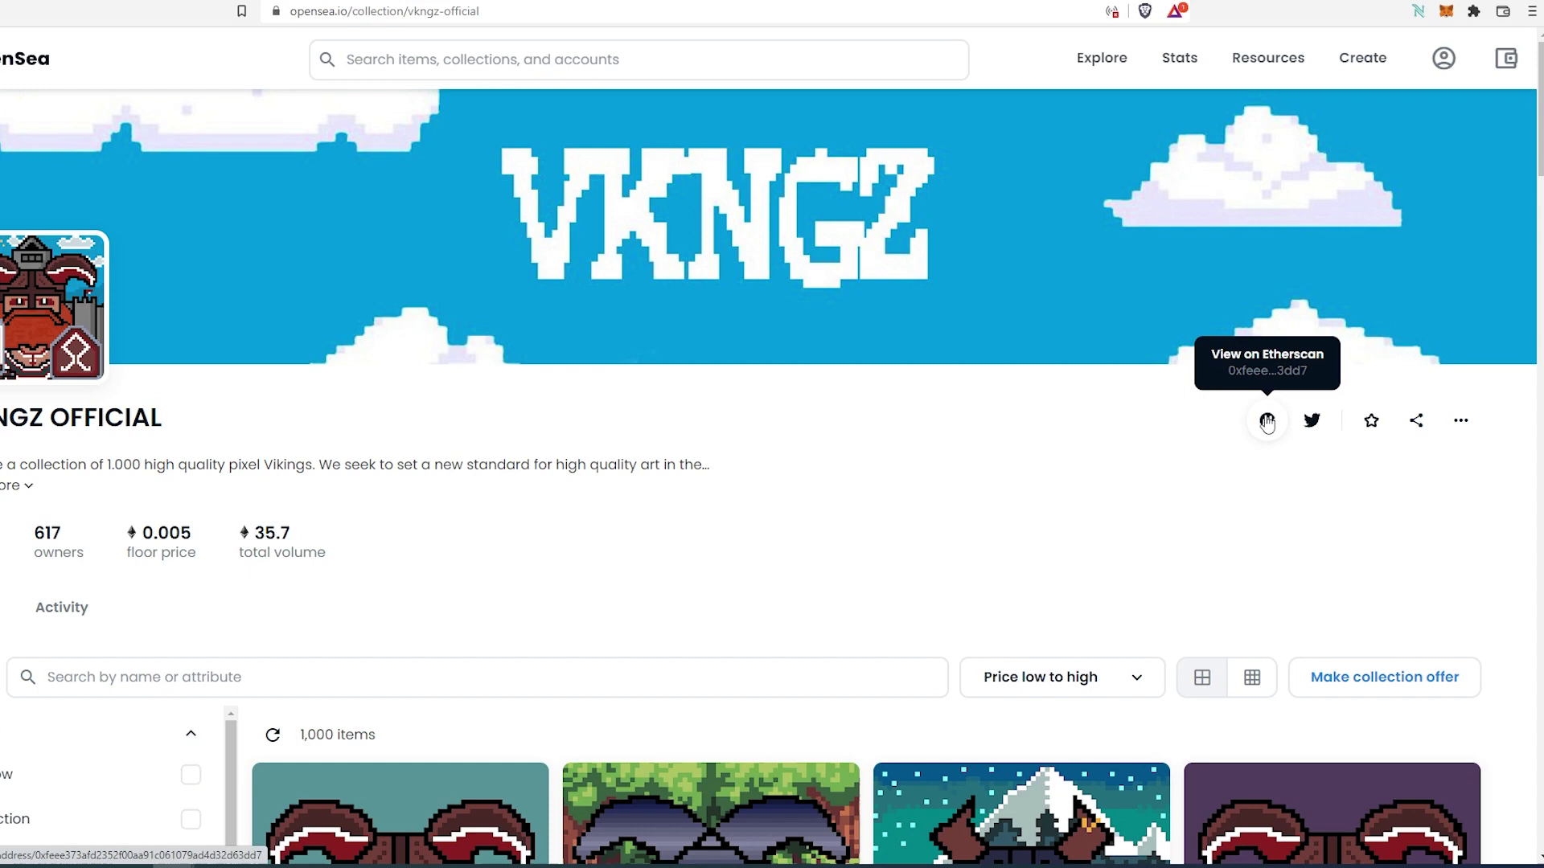
{"action": "left_click", "coordinate": [1267, 422]}
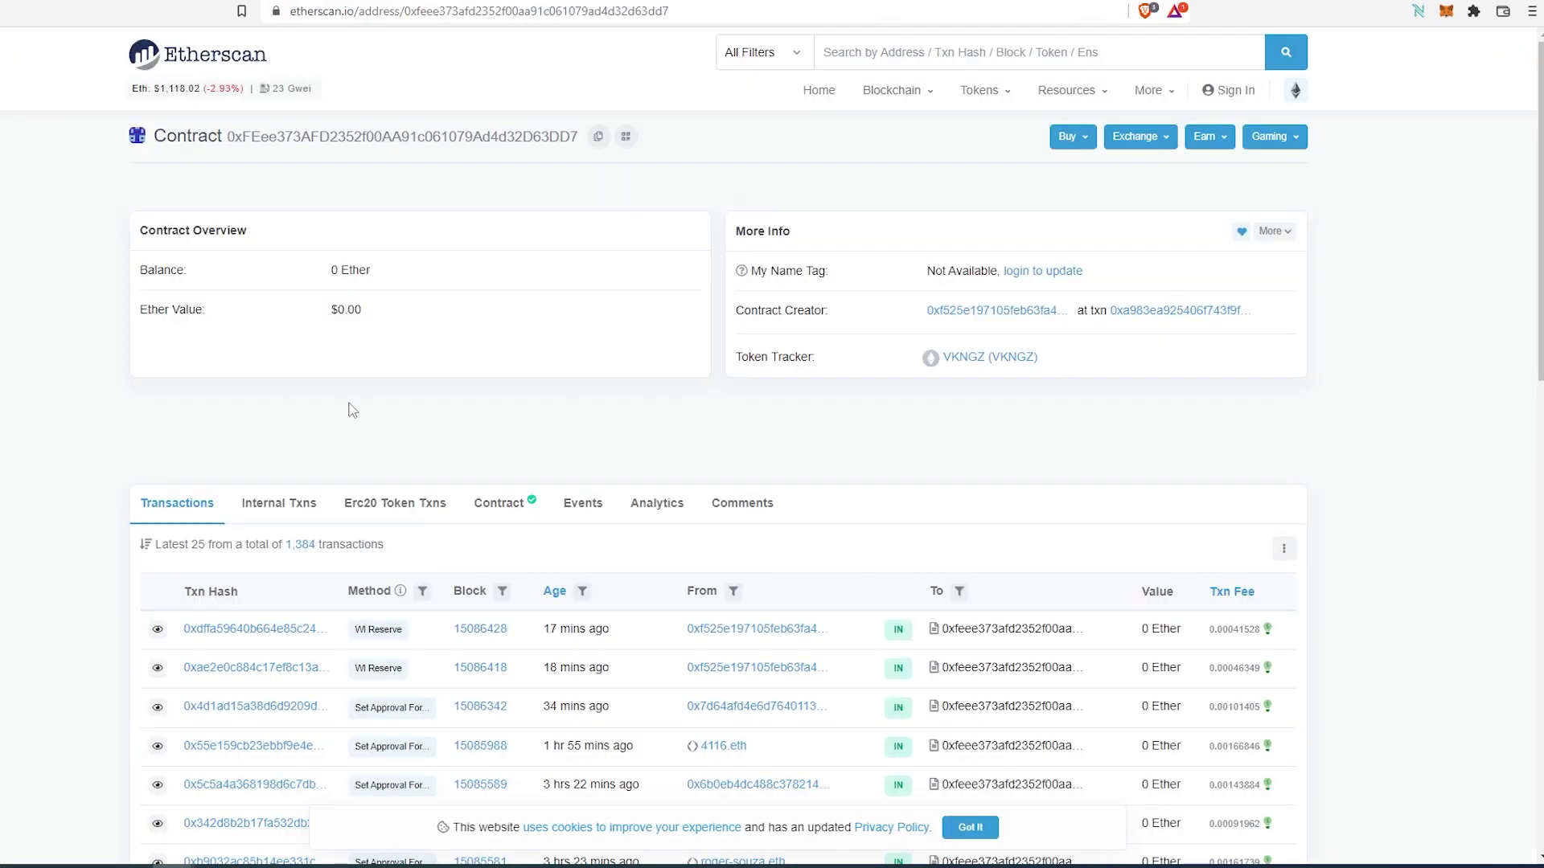
Connect MetaMask to the VKNGZ contract's Write Contract section on Etherscan.
{"action": "left_click", "coordinate": [502, 518]}
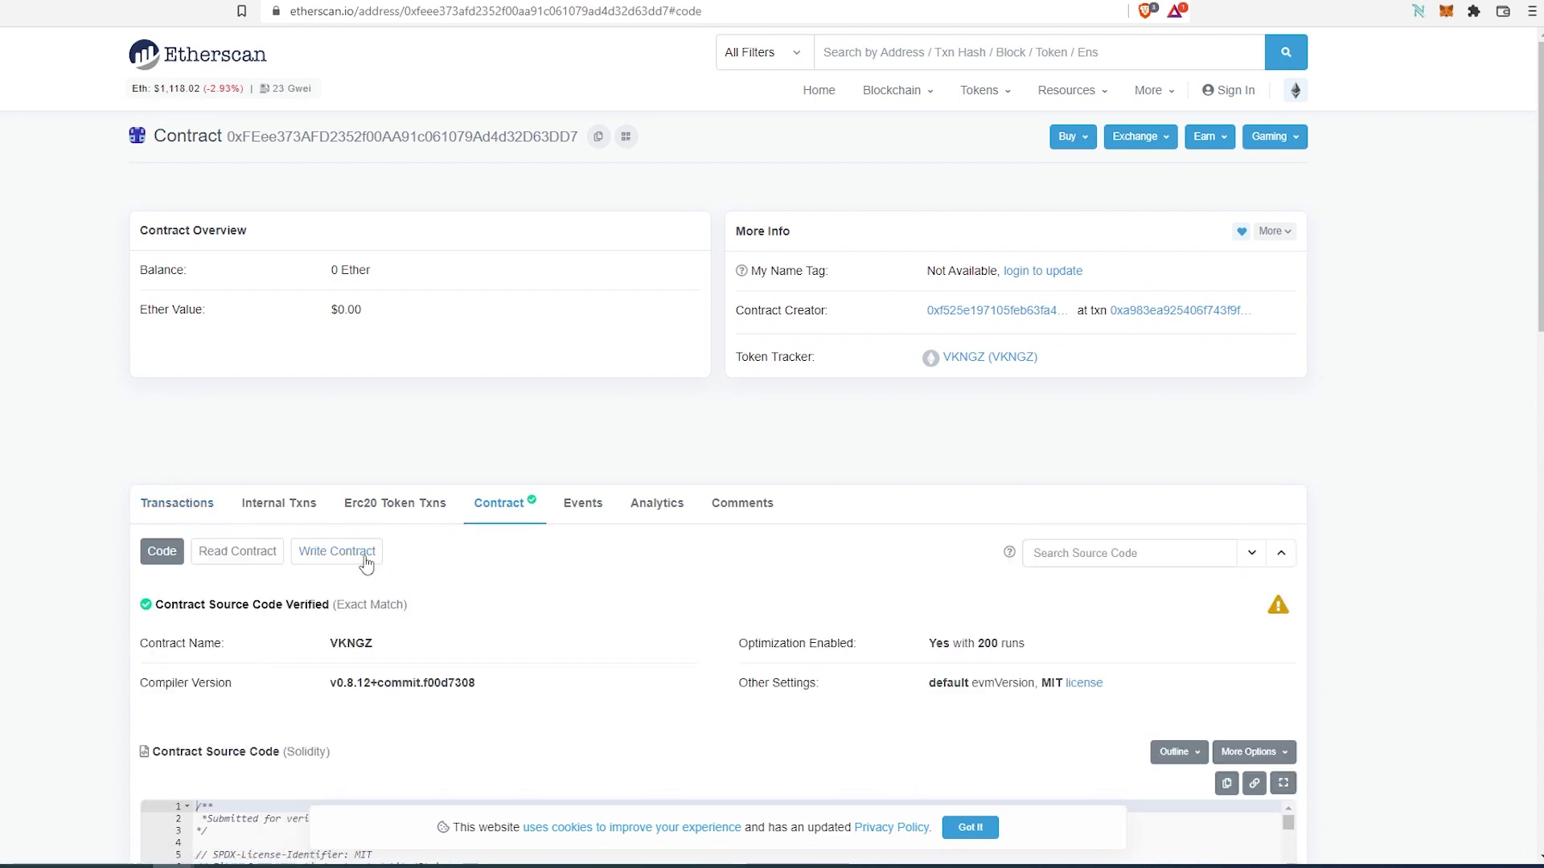
{"action": "left_click", "coordinate": [335, 563]}
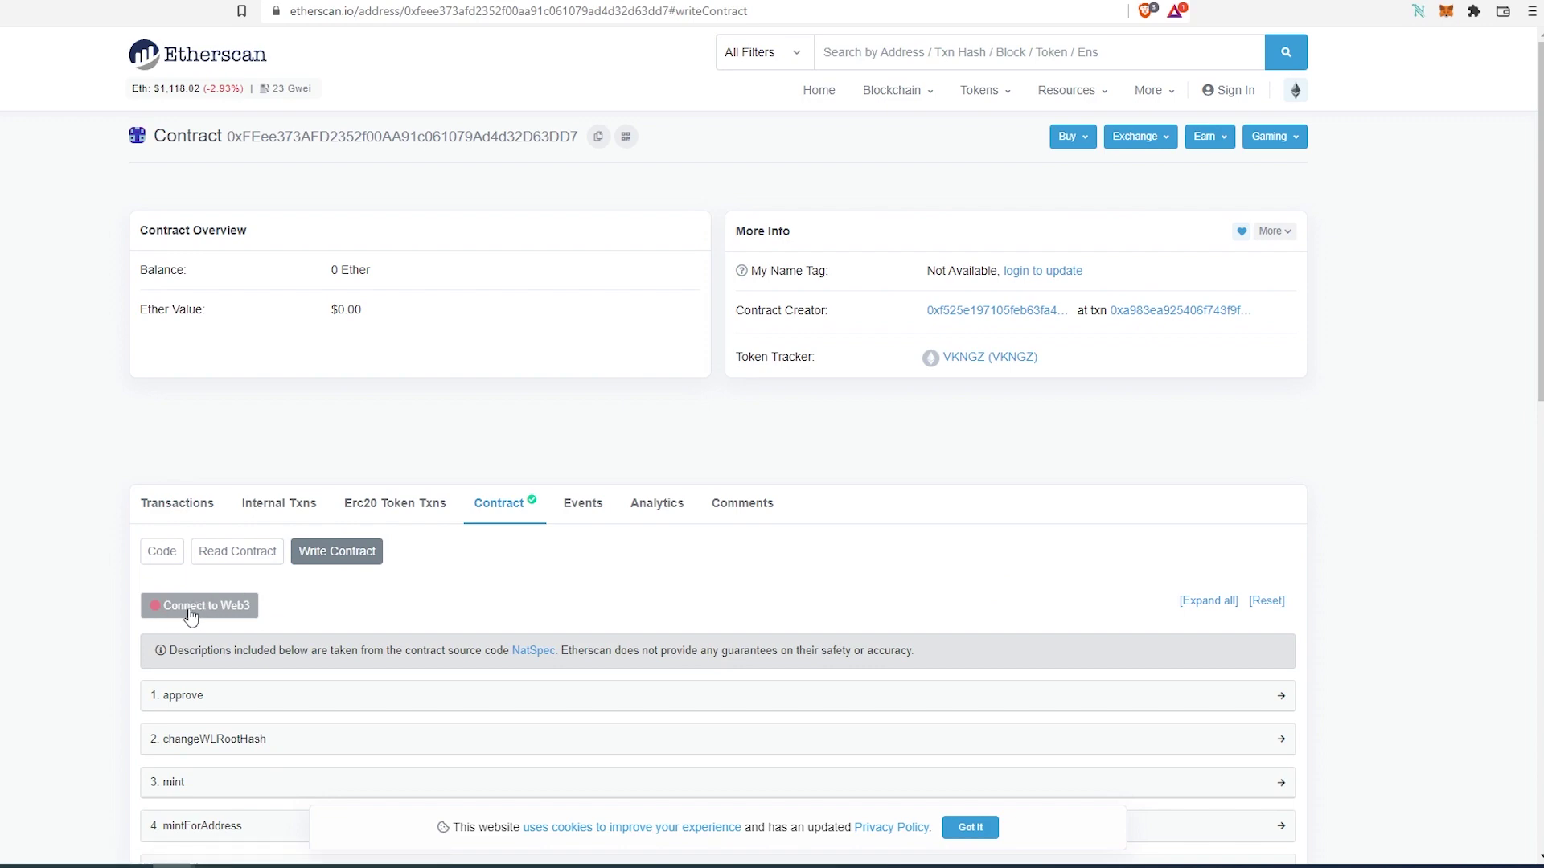
{"action": "left_click", "coordinate": [222, 613]}
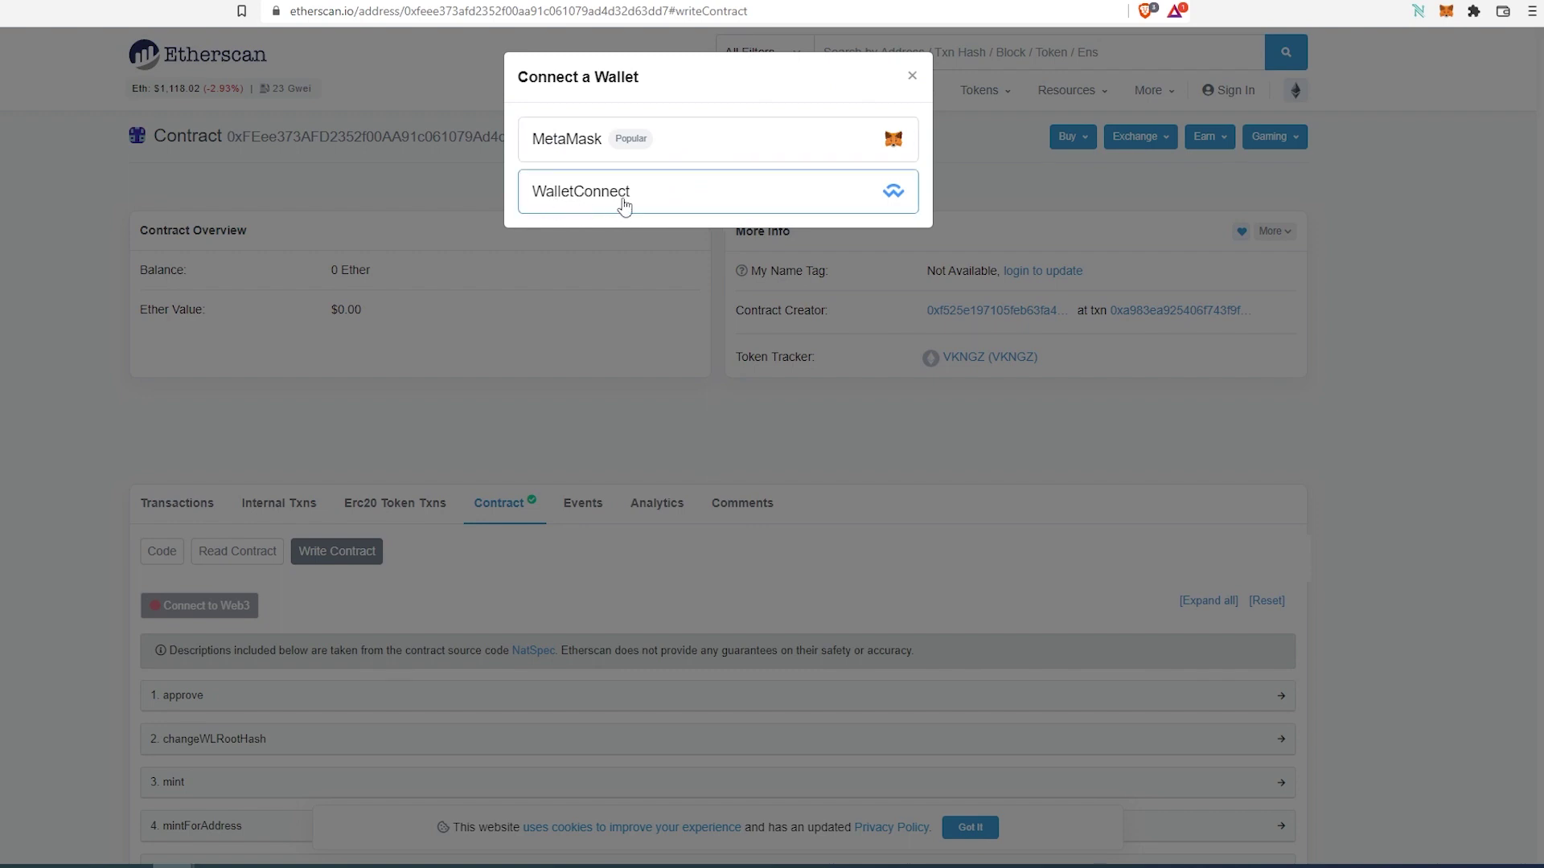
{"action": "left_click", "coordinate": [680, 153]}
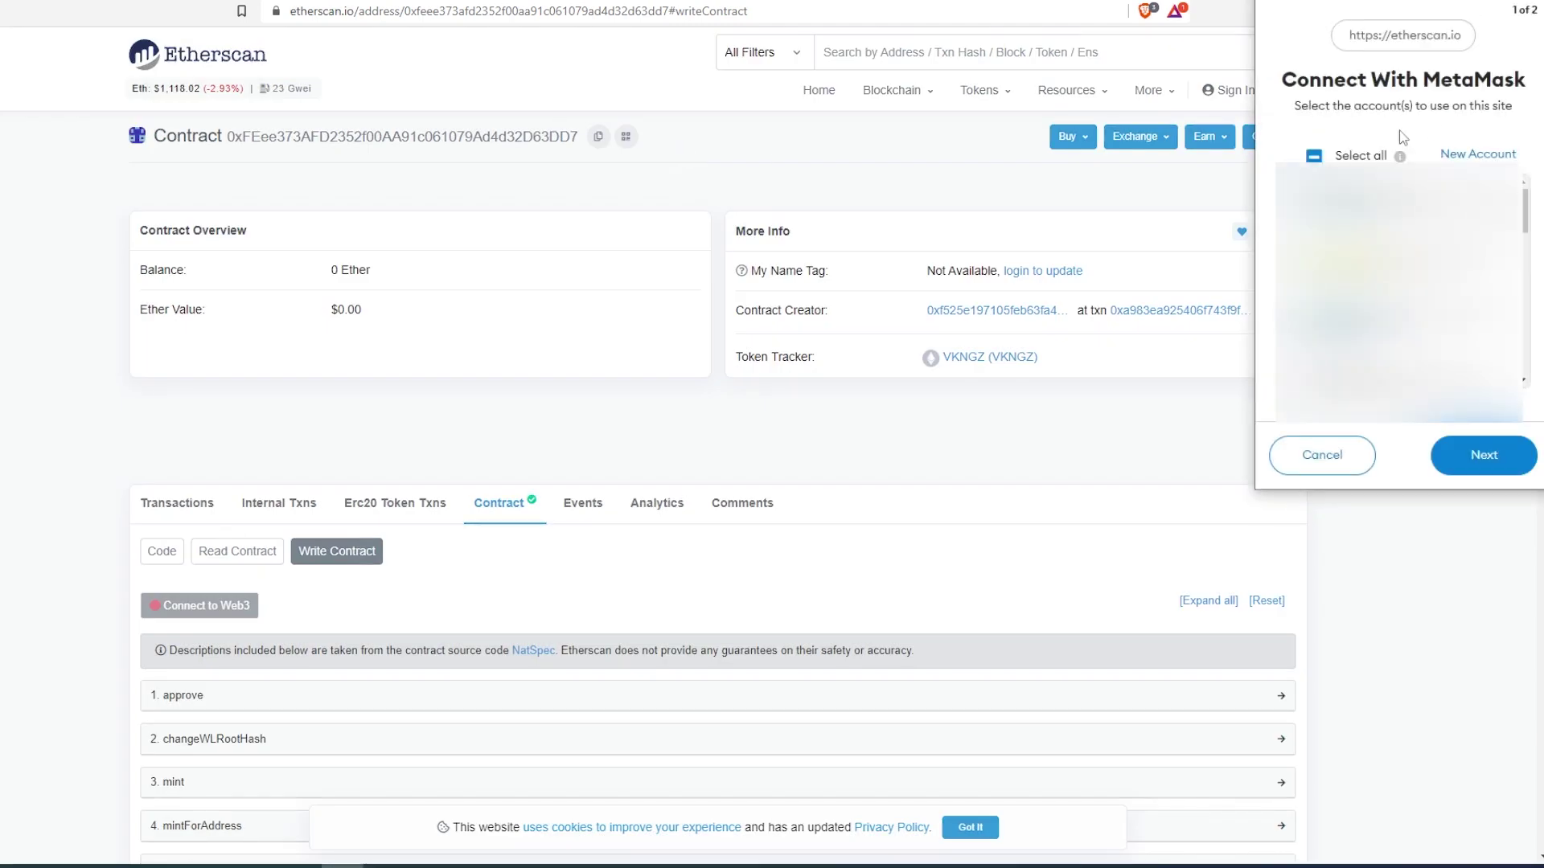
{"action": "scroll", "coordinate": [1399, 290], "scroll_direction": "down", "scroll_amount": 5}
{"action": "left_click", "coordinate": [1491, 465]}
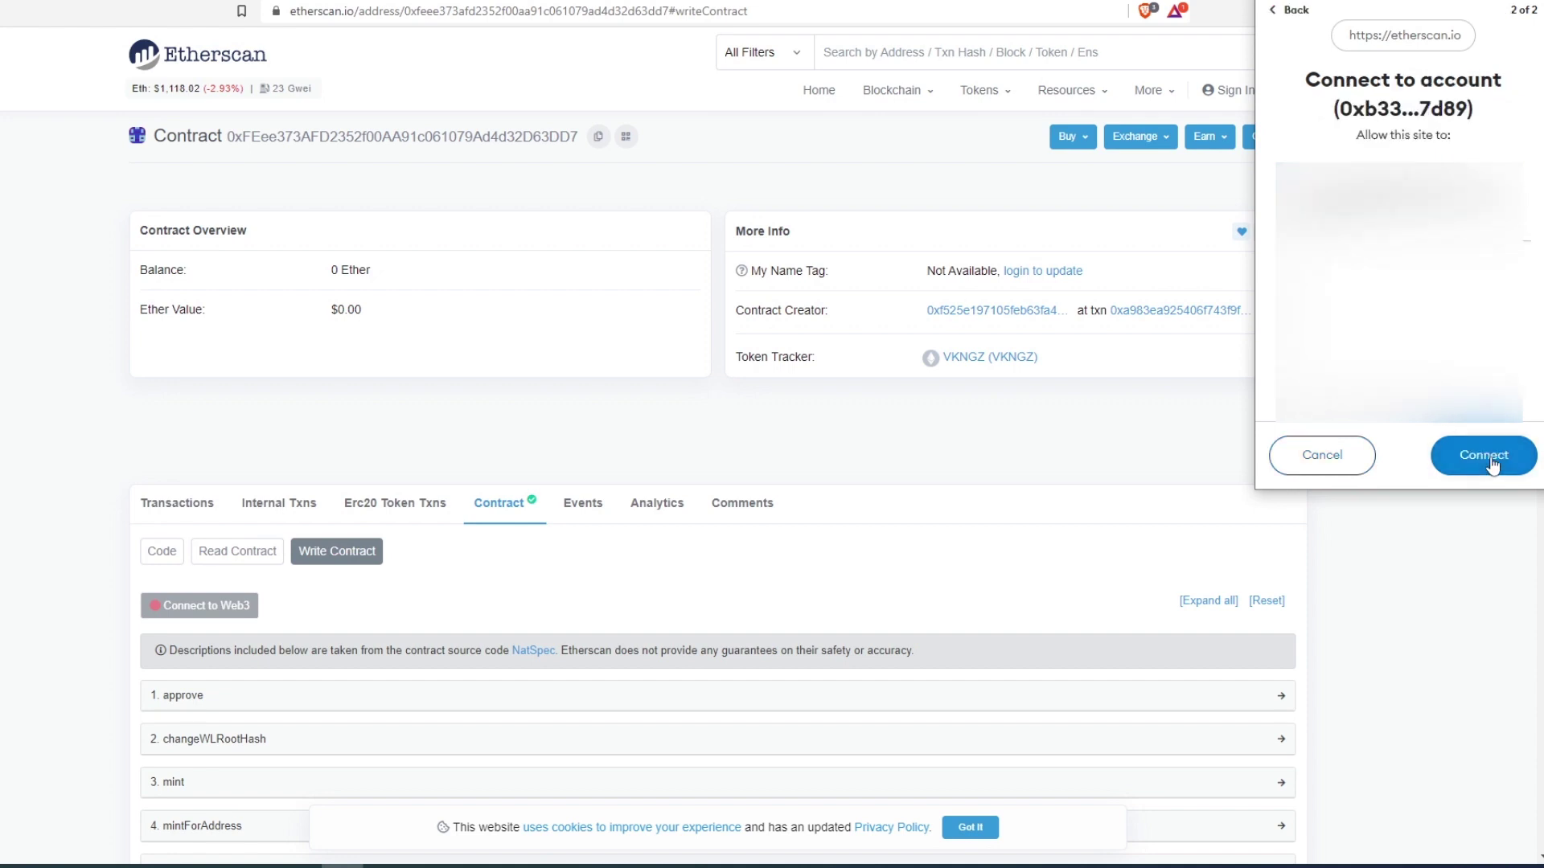
{"action": "left_click", "coordinate": [1485, 458]}
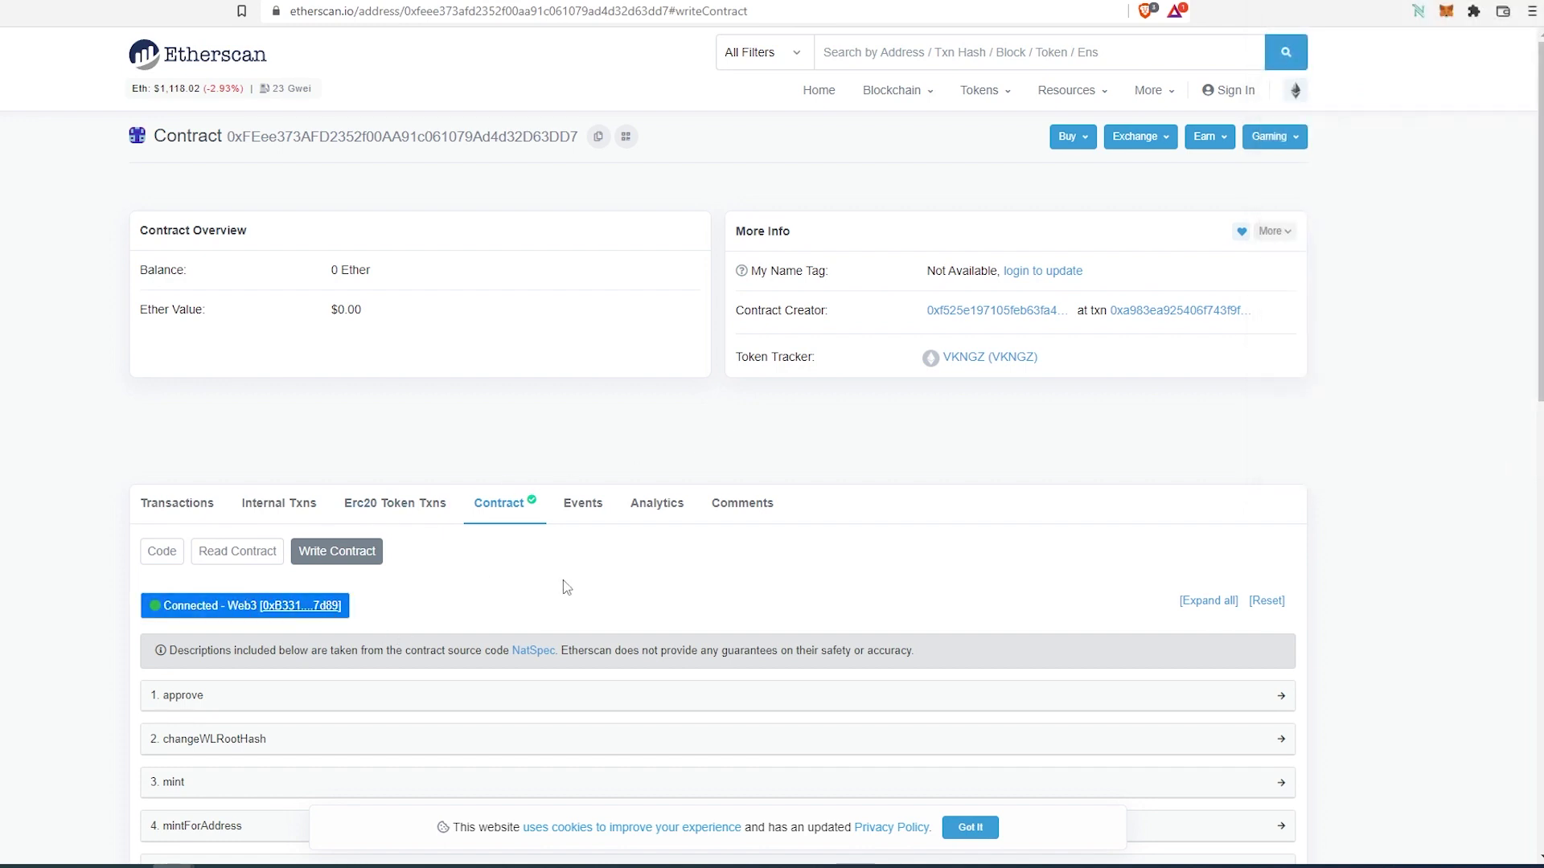
Expand the '3. mint' function to reveal its payableAmount and quantity fields.
{"action": "scroll", "coordinate": [565, 583], "scroll_direction": "down", "scroll_amount": 3}
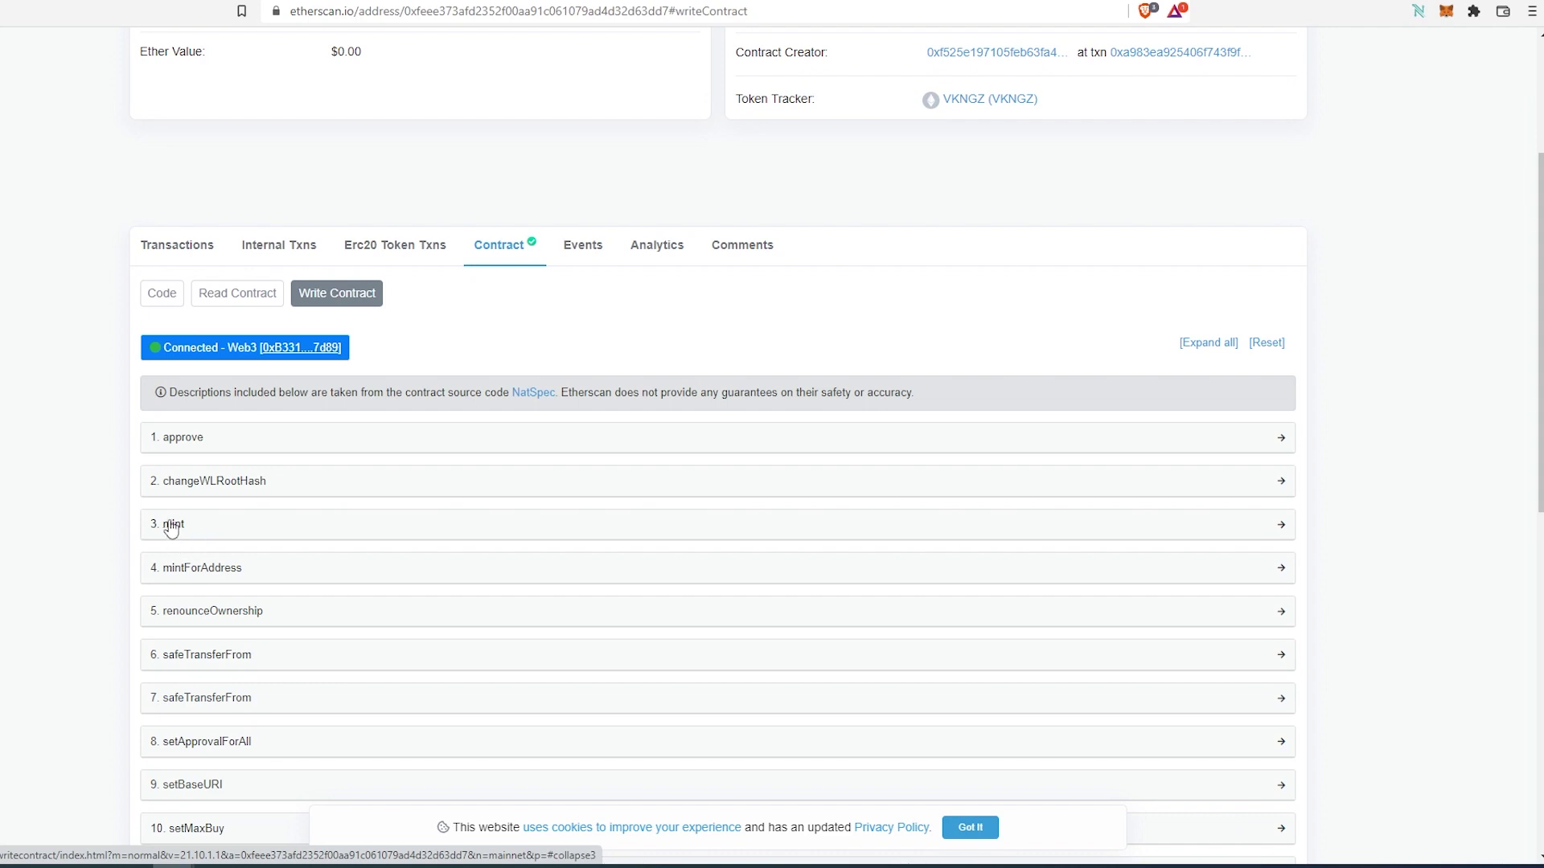
{"action": "left_click", "coordinate": [171, 526]}
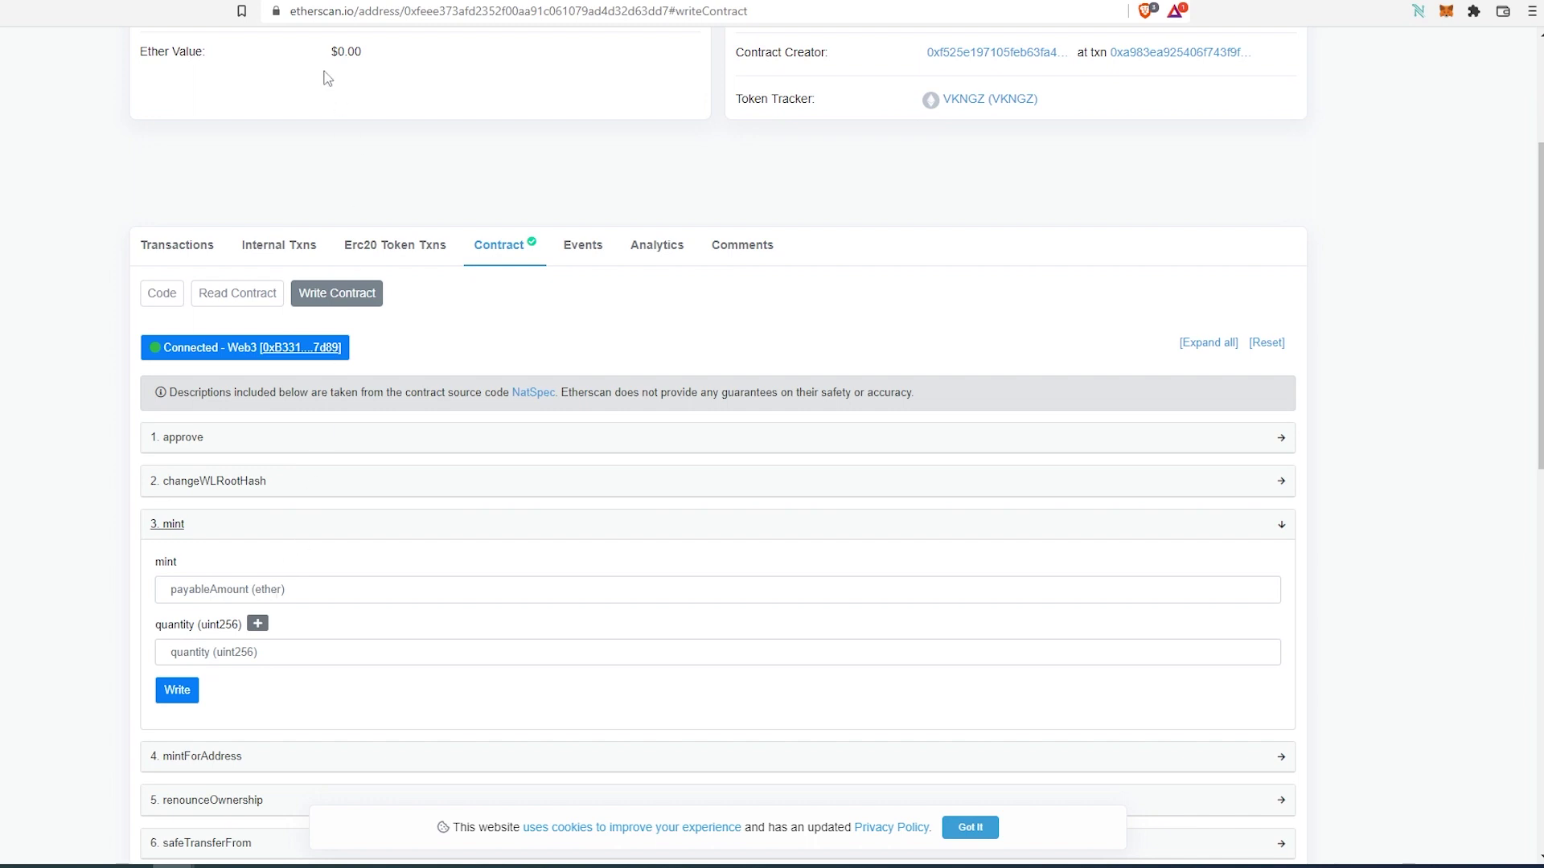
Copy the 0.007 ETH mint price from the VKNGZ tweet, then return to Etherscan.
{"action": "left_click", "coordinate": [243, 2]}
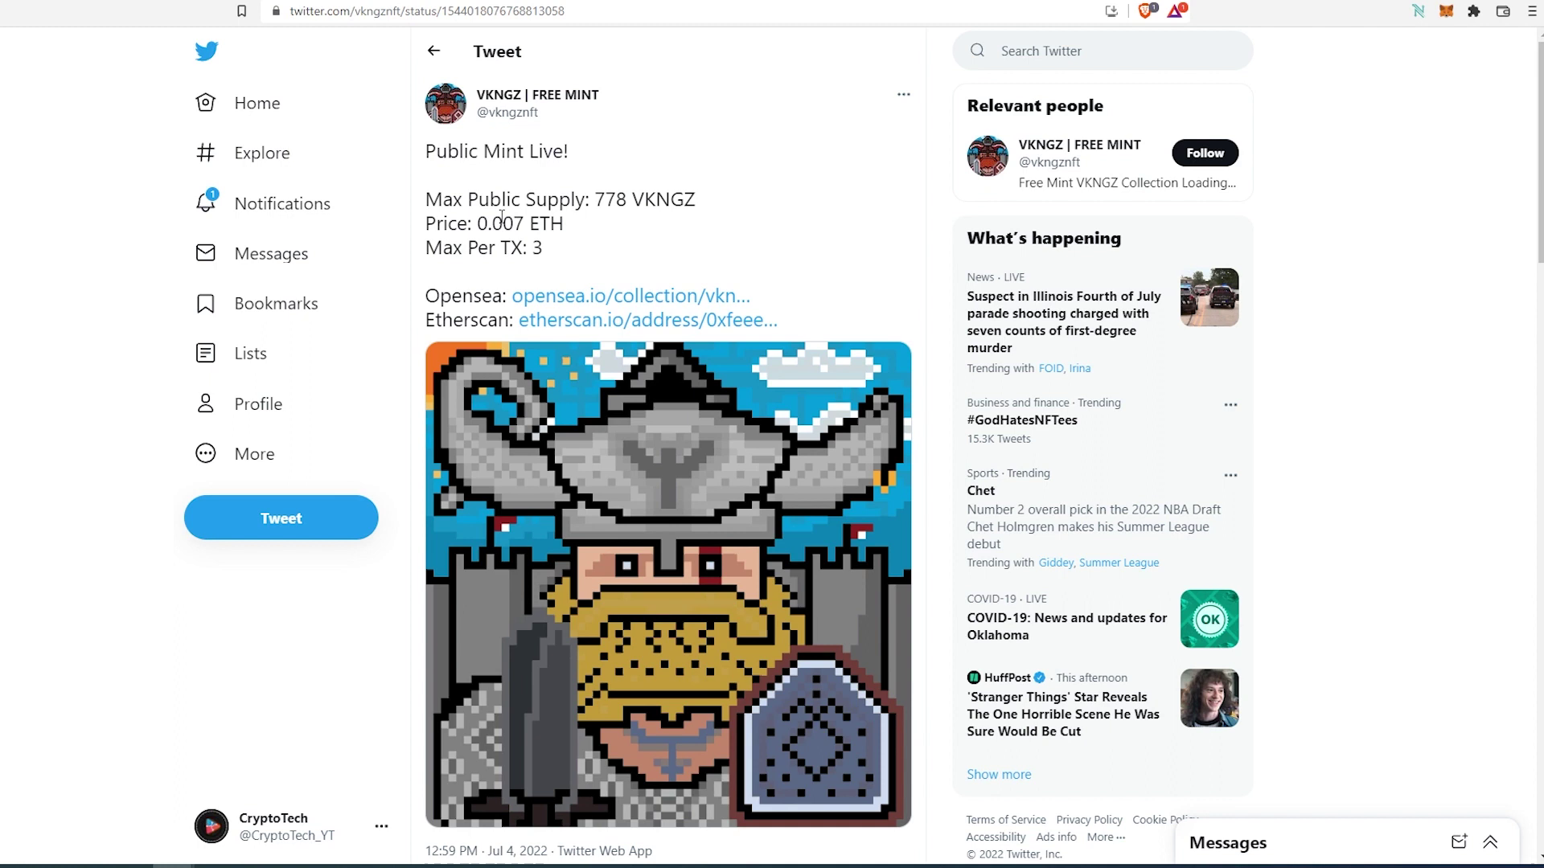
{"action": "left_click_drag", "start_coordinate": [524, 222], "coordinate": [476, 223]}
{"action": "right_click", "coordinate": [490, 224]}
{"action": "left_click", "coordinate": [515, 234]}
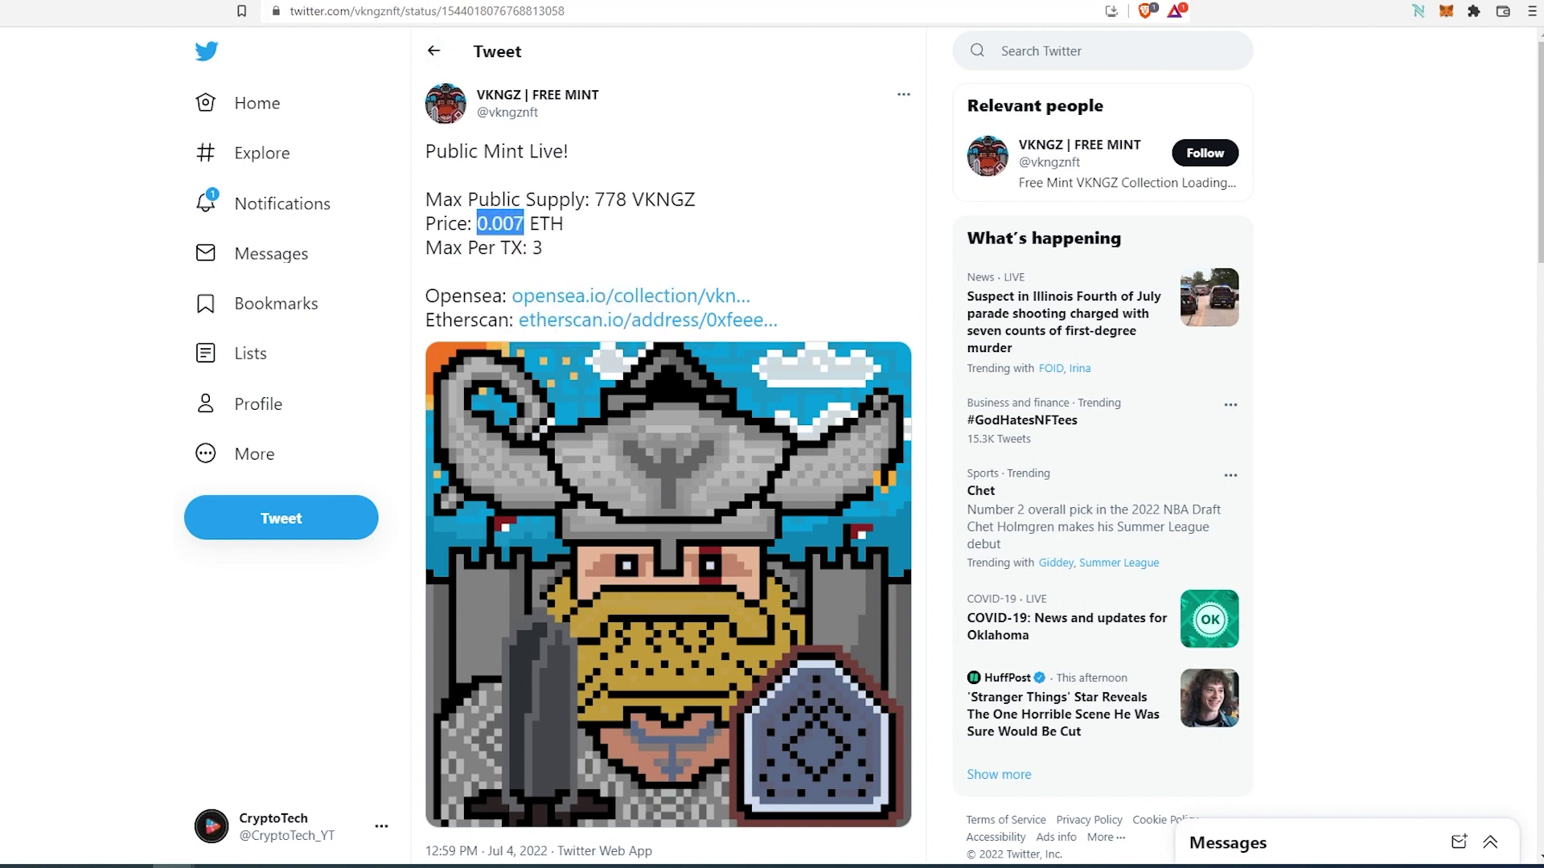
{"action": "left_click", "coordinate": [432, 47]}
Fill the mint form with payable amount 0.007 and quantity 1.
{"action": "right_click", "coordinate": [306, 601]}
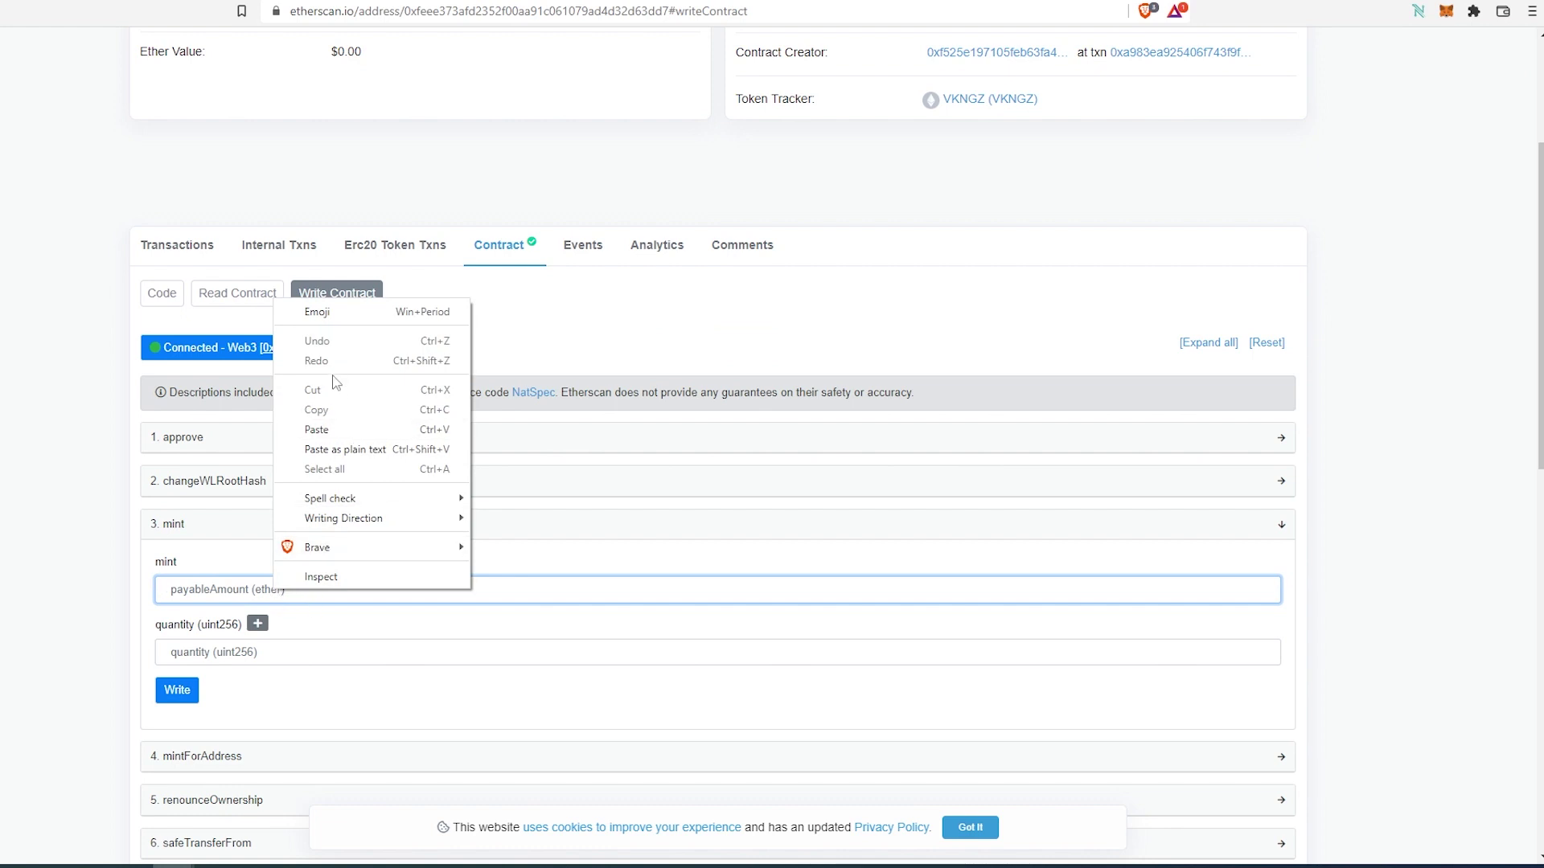
{"action": "left_click", "coordinate": [321, 429]}
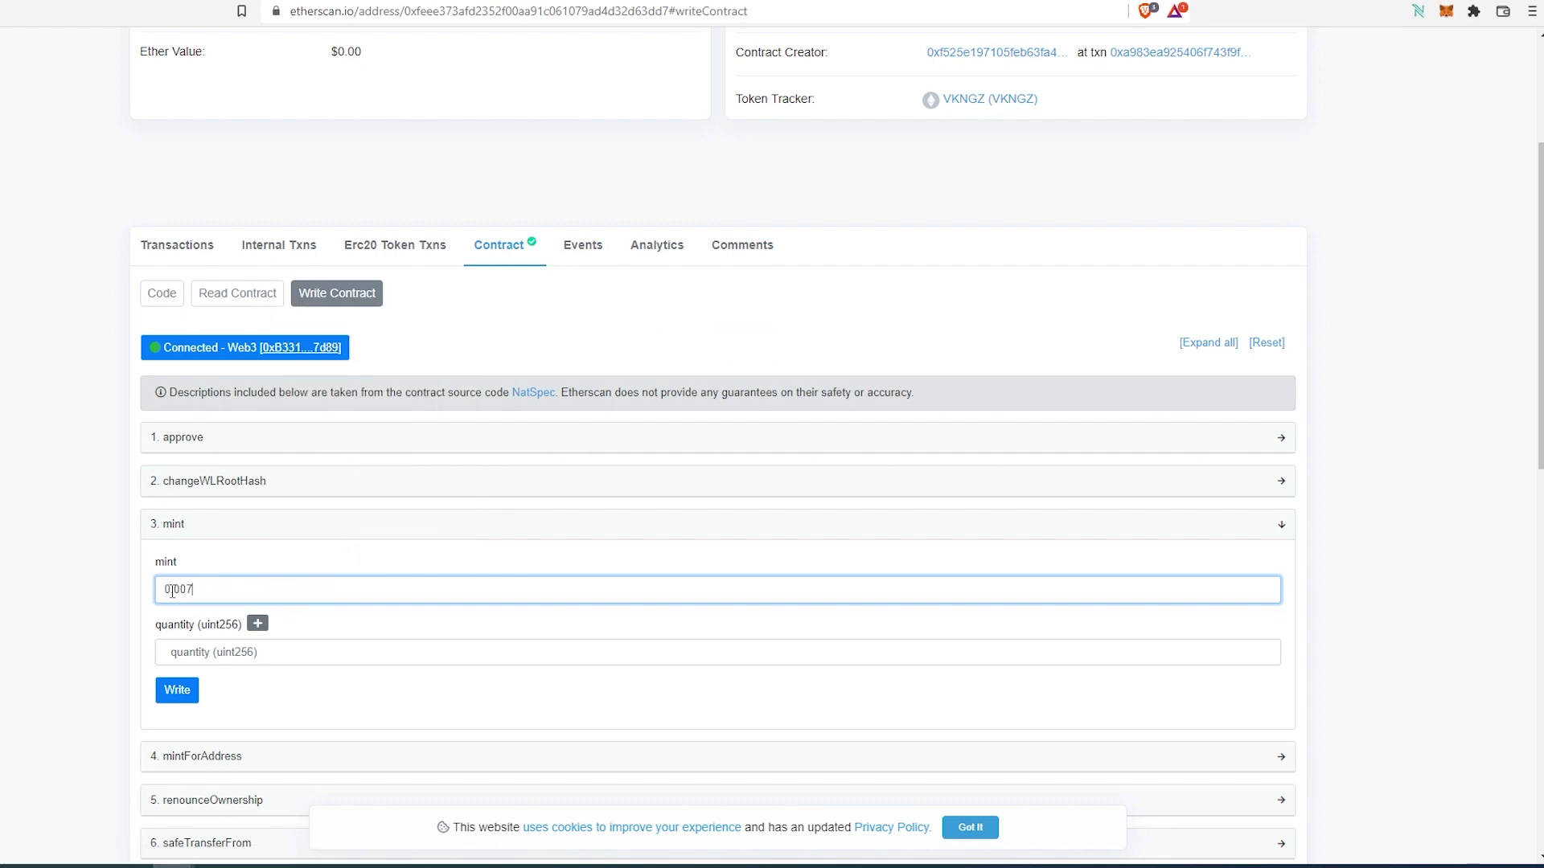
{"action": "left_click", "coordinate": [258, 662]}
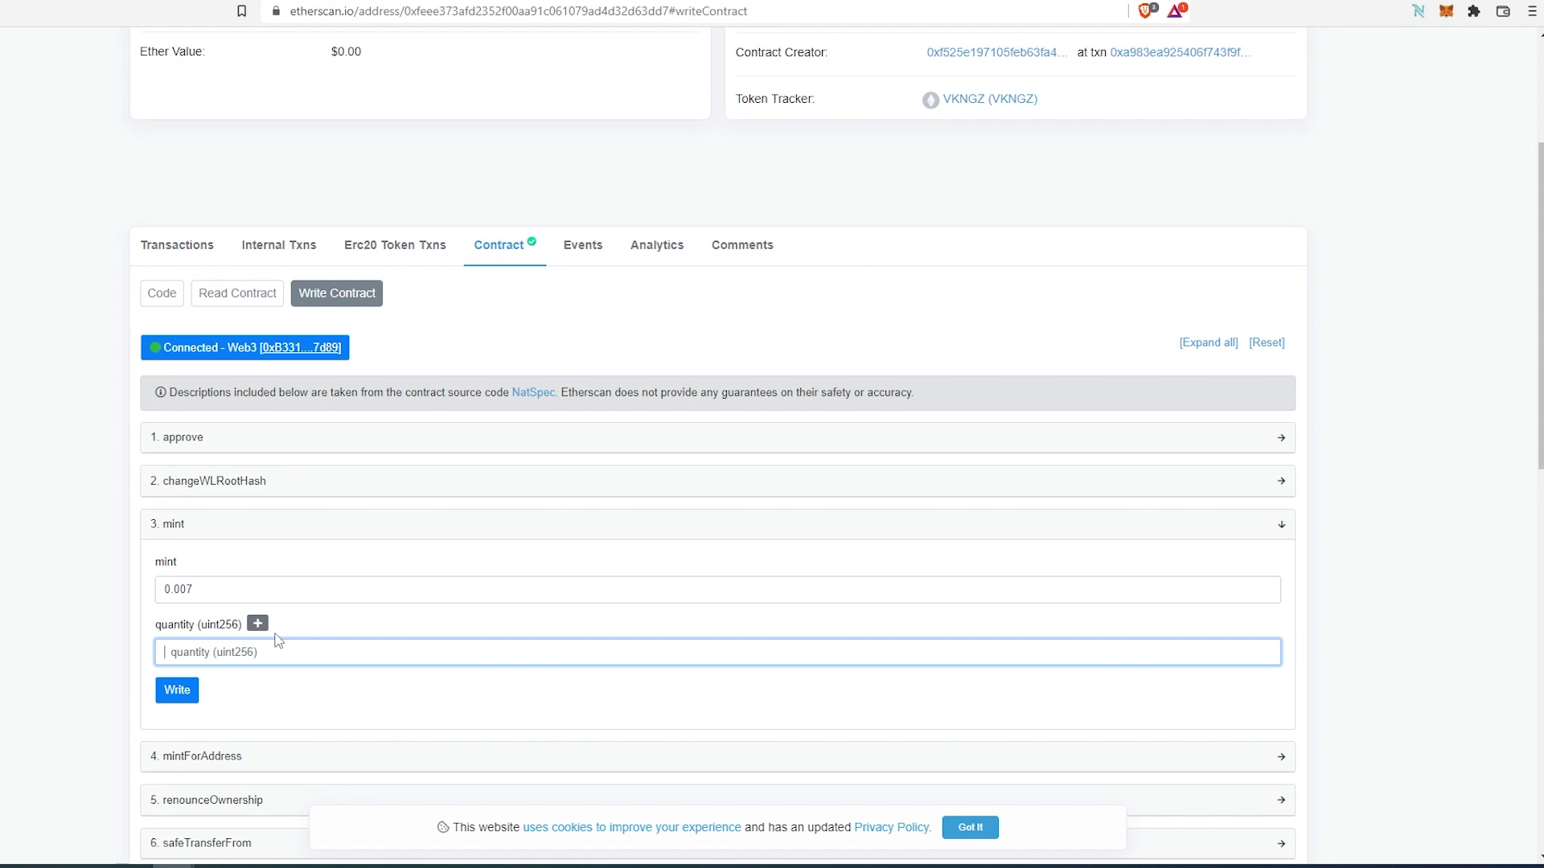
{"action": "type", "text": "1"}
Change the payable amount to 0.014 and the quantity to 2.
{"action": "left_click_drag", "start_coordinate": [204, 591], "coordinate": [184, 594]}
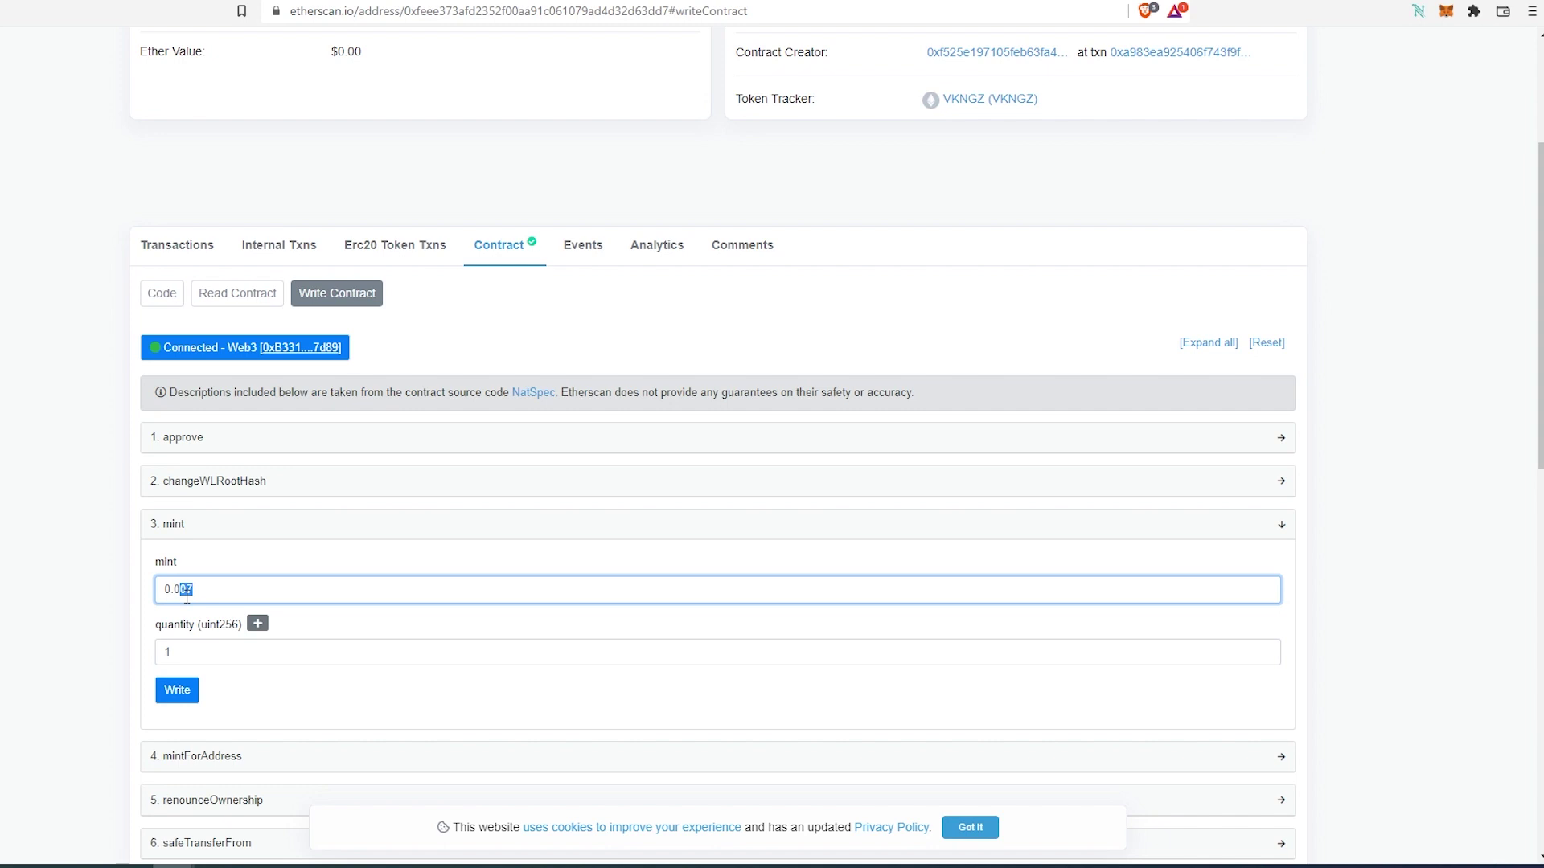
{"action": "type", "text": "14"}
{"action": "key", "text": "Tab"}
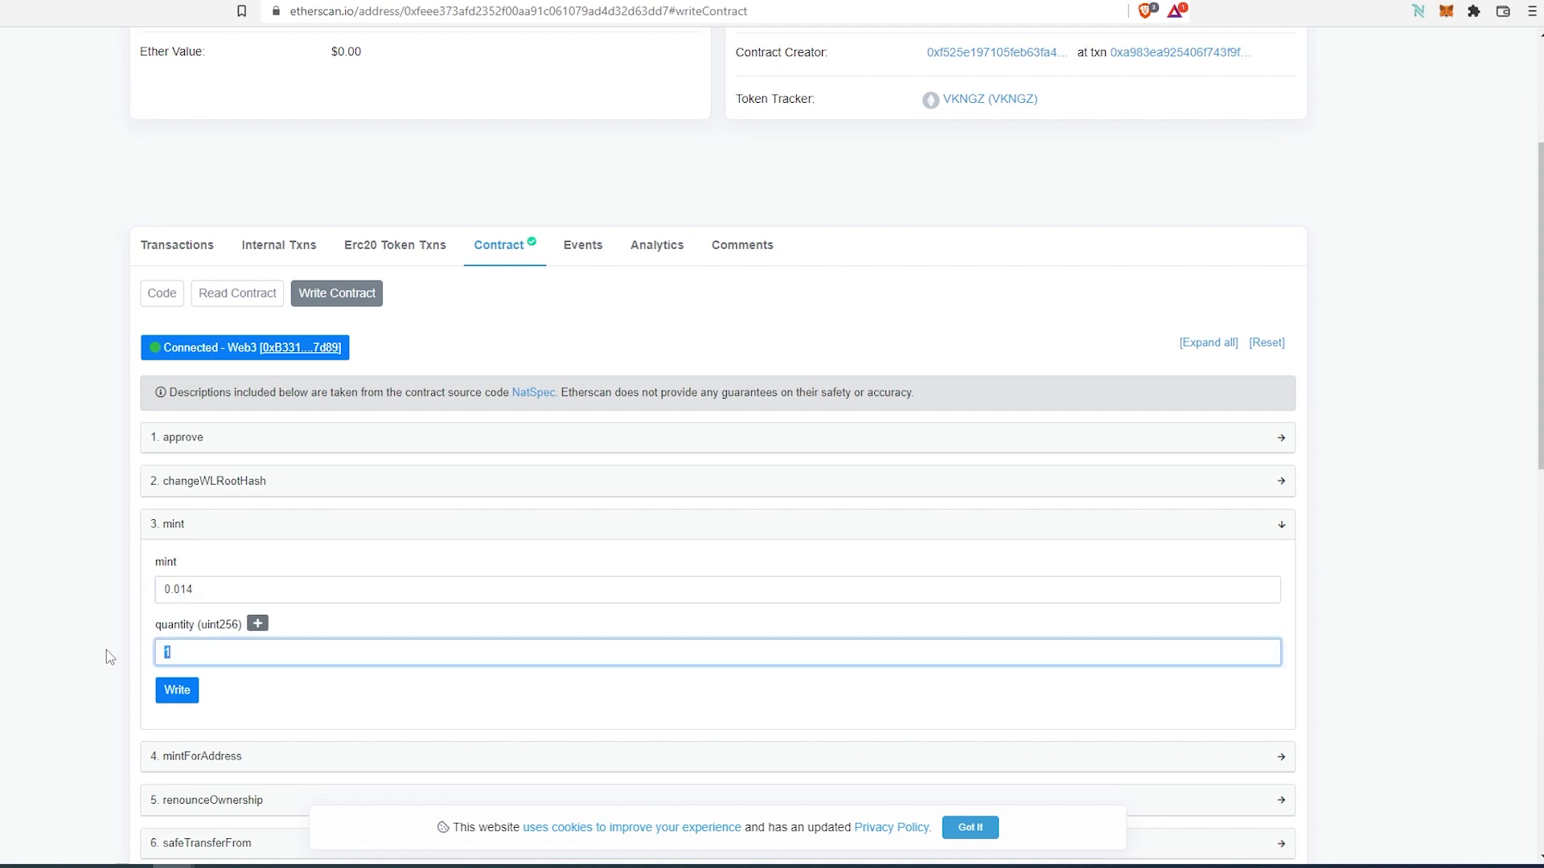
{"action": "type", "text": "2"}
Submit the mint with Write and review MetaMask's ~0.744 ETH total and insufficient-funds warning.
{"action": "left_click", "coordinate": [178, 694]}
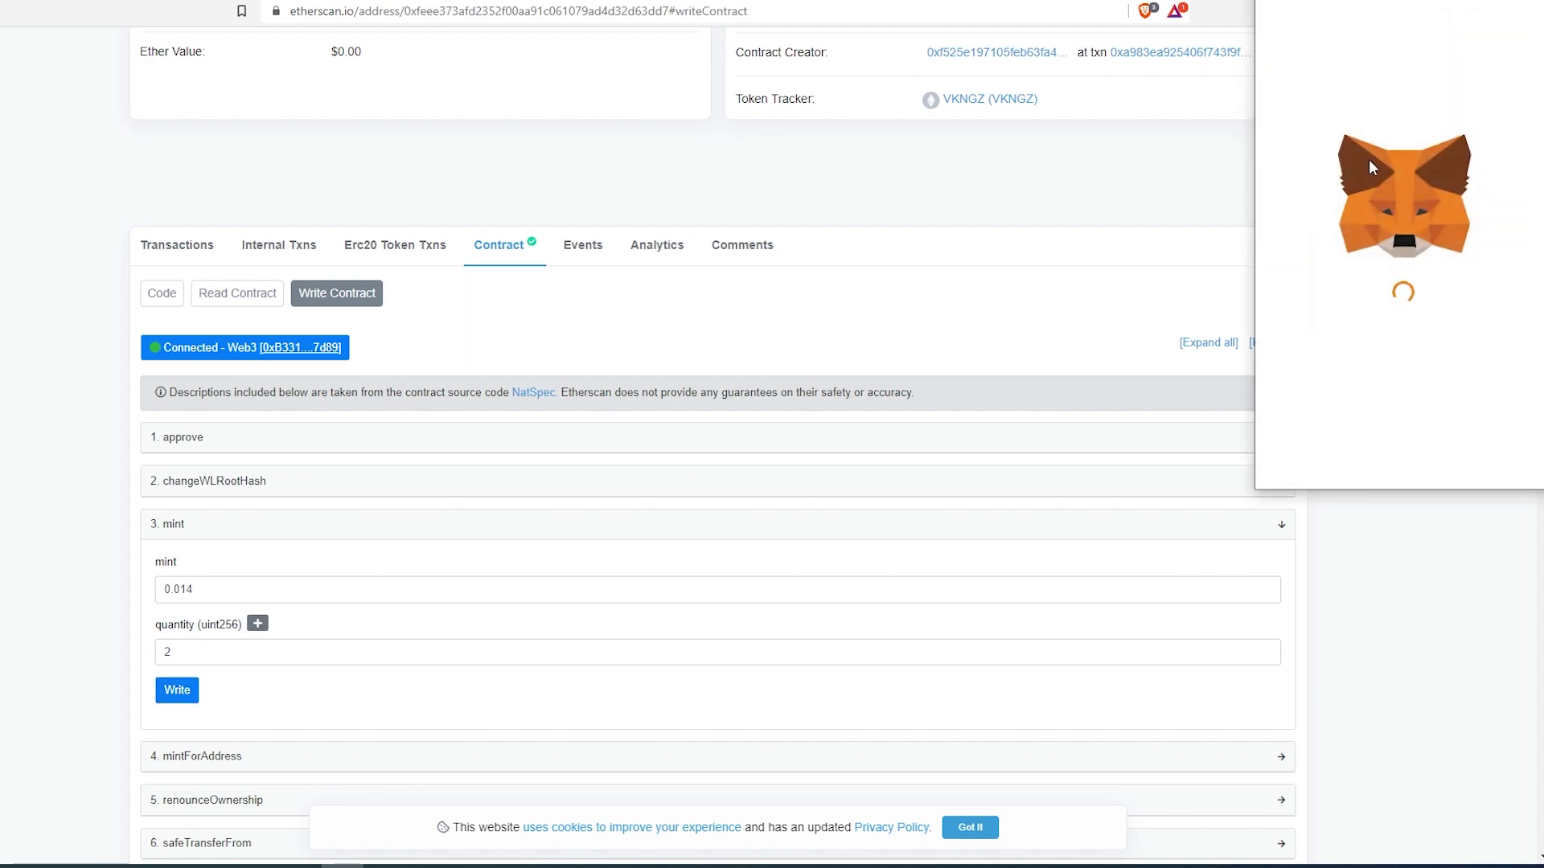
{"action": "scroll", "coordinate": [1405, 260], "scroll_direction": "down", "scroll_amount": 2}
{"action": "scroll", "coordinate": [1405, 260], "scroll_direction": "down", "scroll_amount": 2}
{"action": "scroll", "coordinate": [1405, 260], "scroll_direction": "down", "scroll_amount": 1}
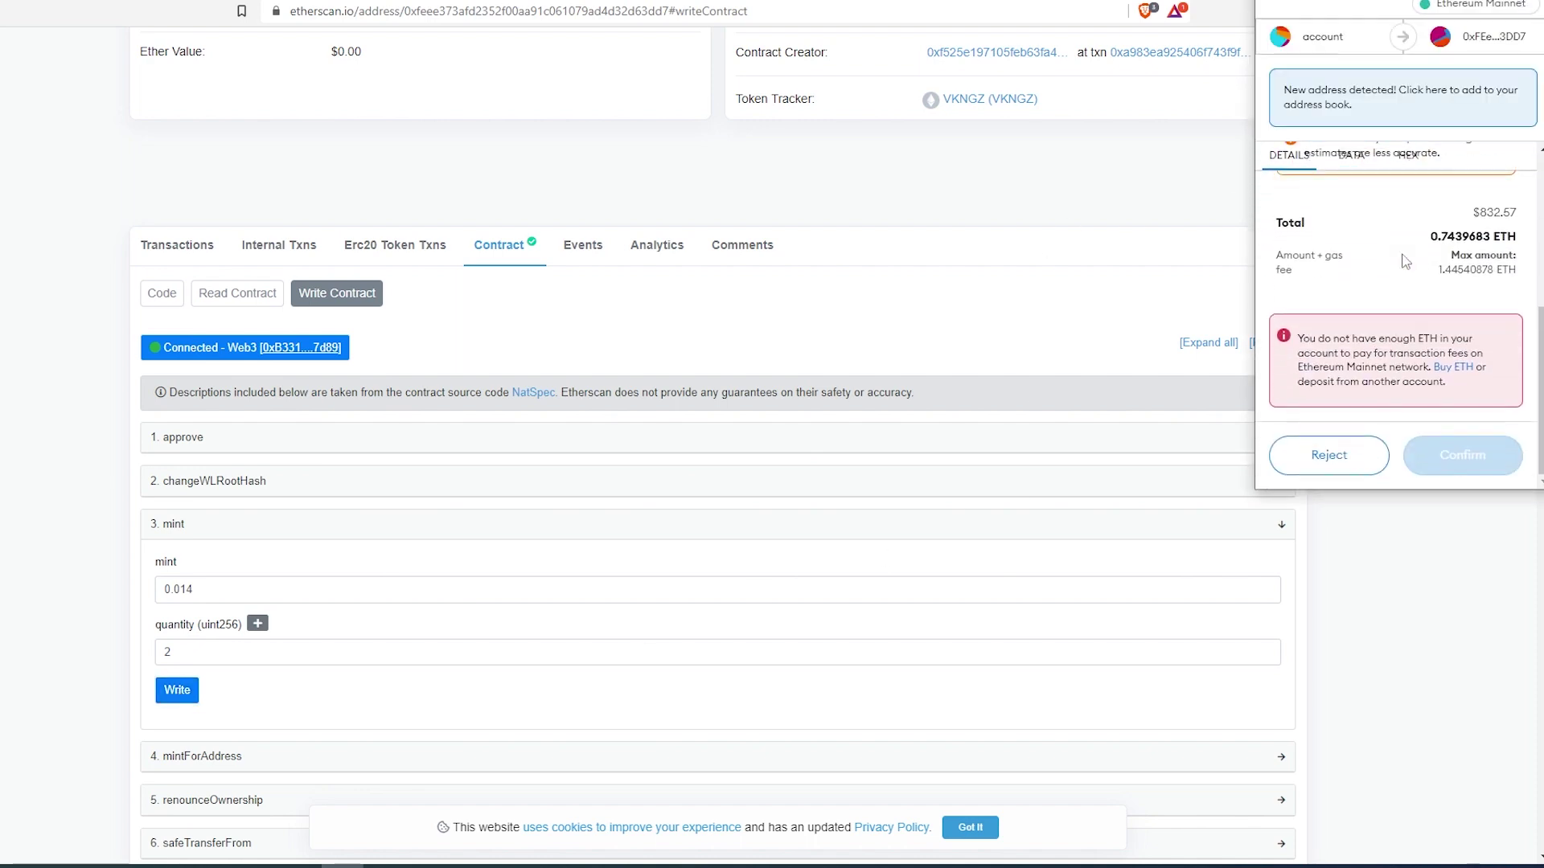